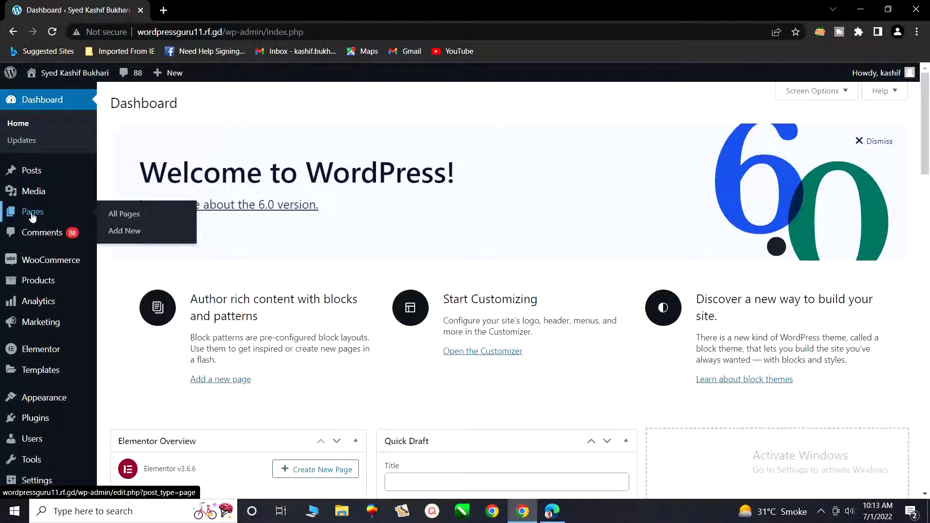
# - Open the list of all website pages and review its entries from Blog to Wishlist
pyautogui.click(124, 218)
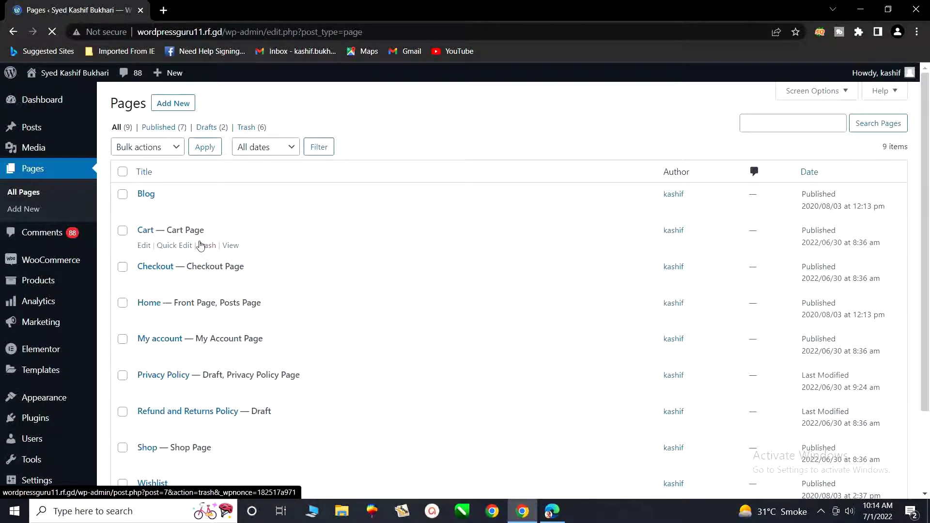
pyautogui.scroll(-1, 200, 245)
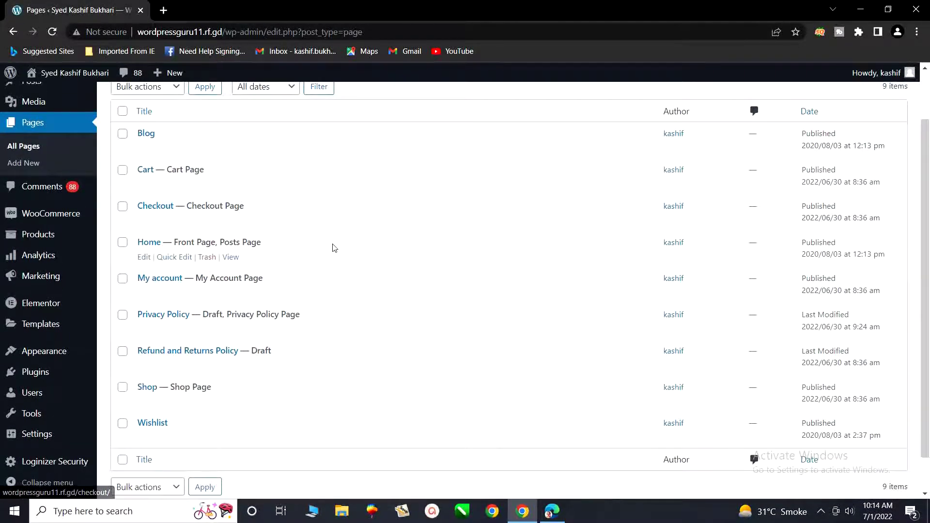
pyautogui.scroll(1, 333, 246)
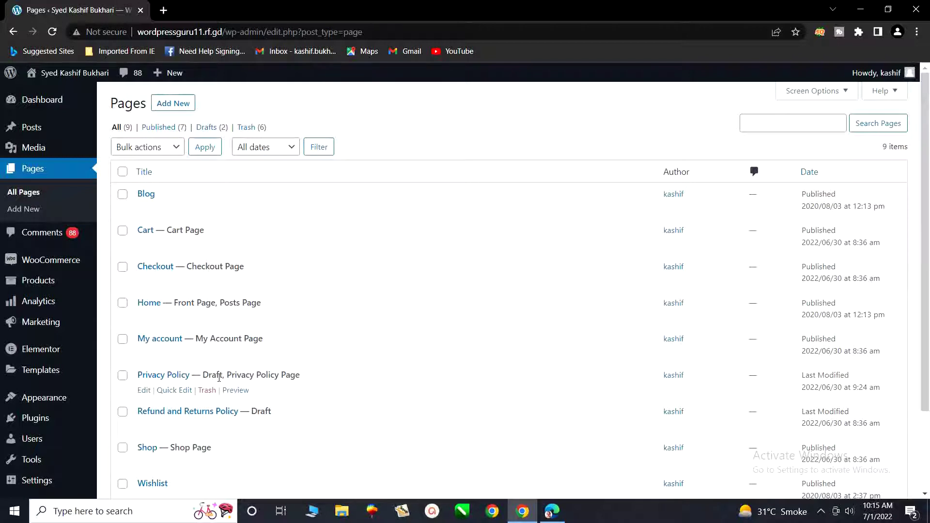
pyautogui.scroll(-1, 219, 378)
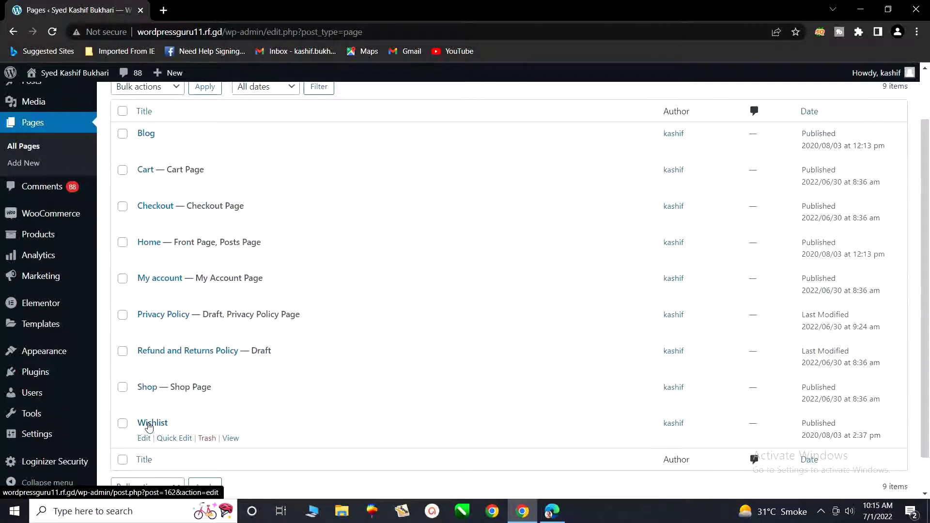
pyautogui.scroll(2, 165, 425)
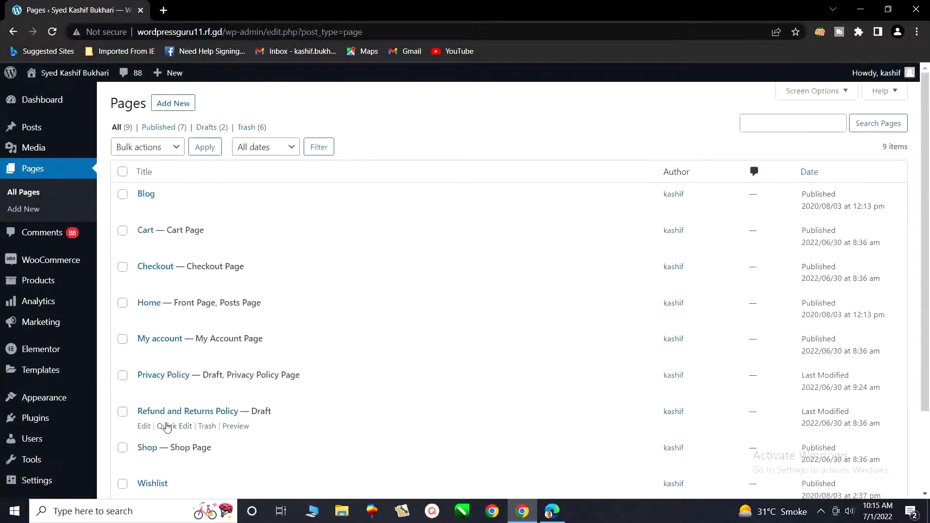
pyautogui.scroll(-2, 165, 425)
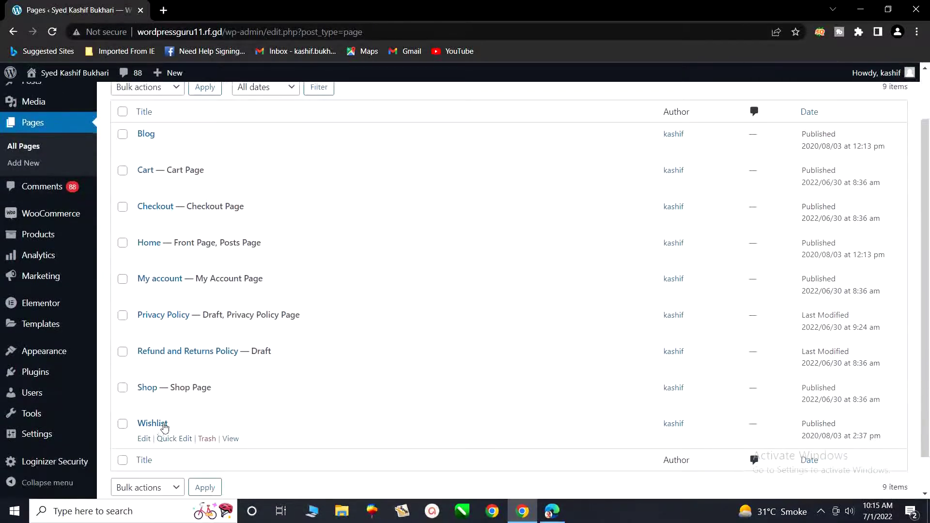
pyautogui.click(123, 426)
pyautogui.scroll(2, 156, 296)
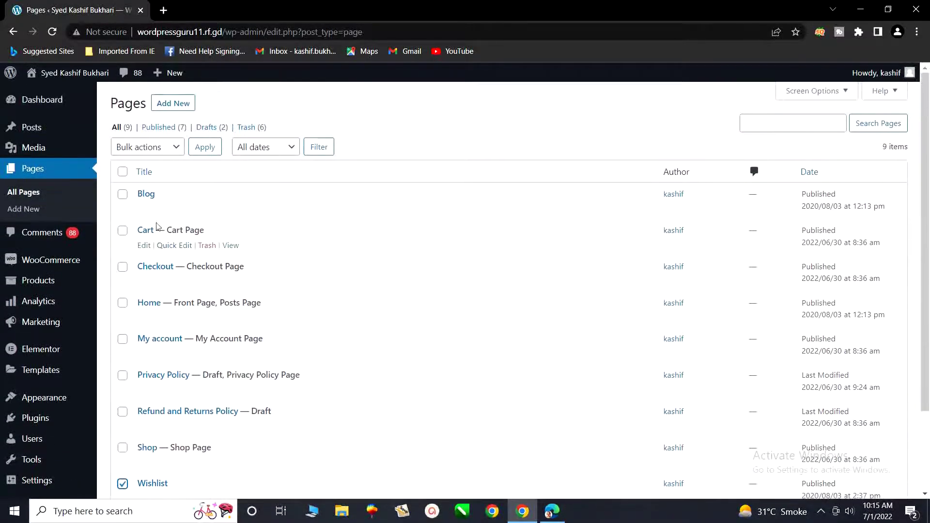
pyautogui.click(176, 148)
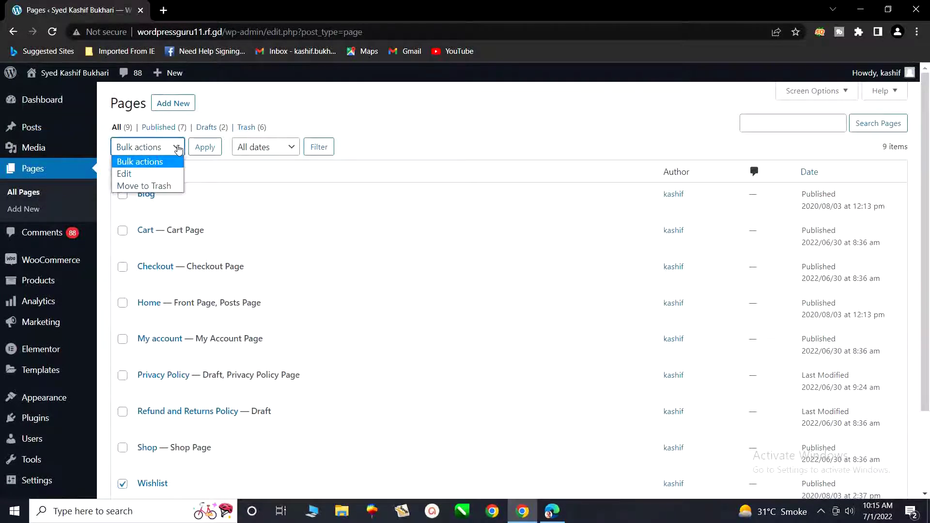
pyautogui.click(129, 187)
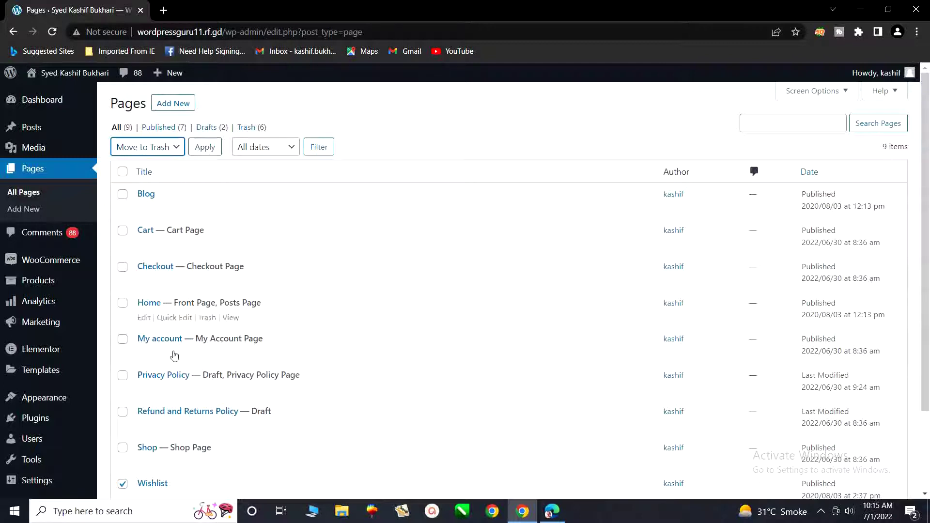
pyautogui.scroll(-2, 156, 426)
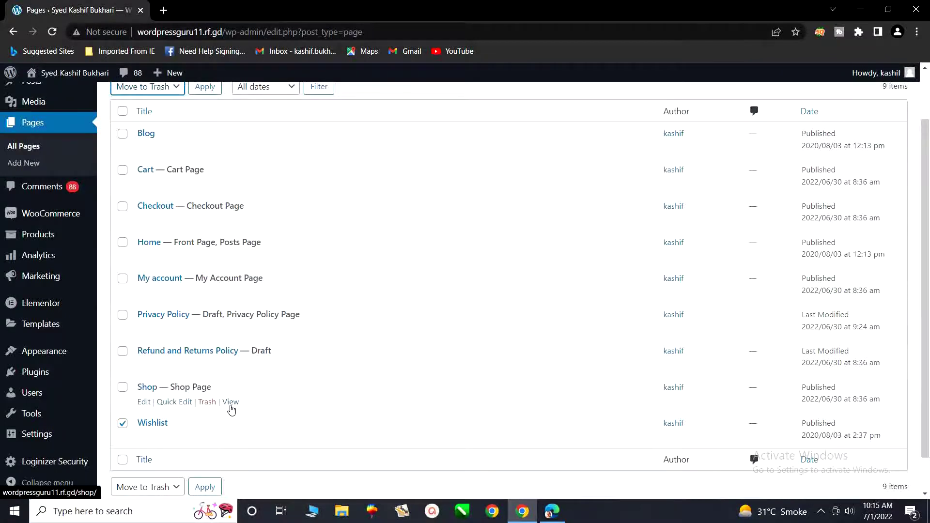
pyautogui.scroll(2, 231, 409)
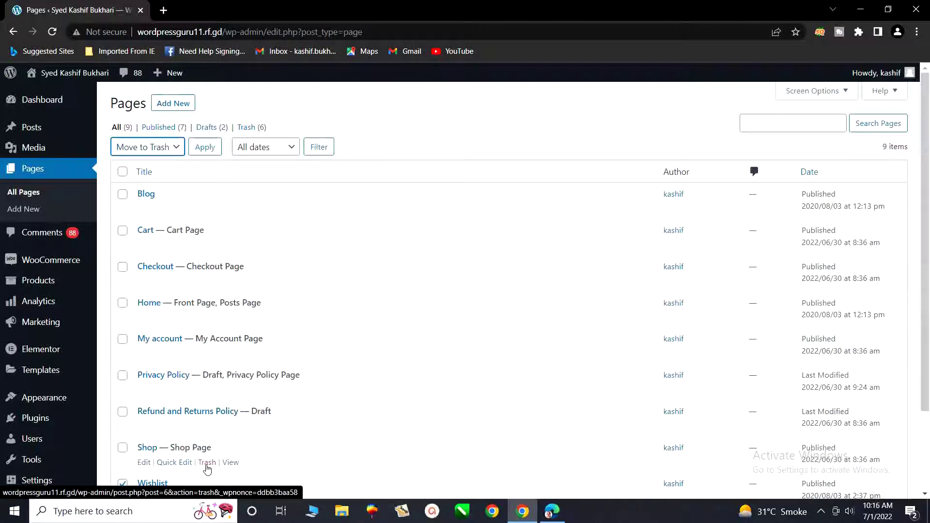
pyautogui.click(123, 485)
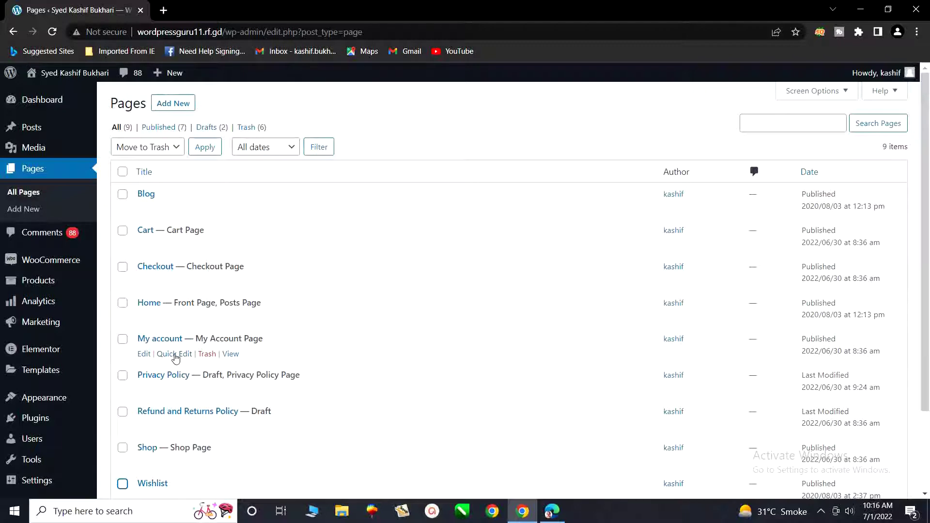
# - Rename the My account page to "Account" with Quick Edit, leaving its slug as my-account, and update the page
pyautogui.click(176, 358)
pyautogui.scroll(-1, 315, 363)
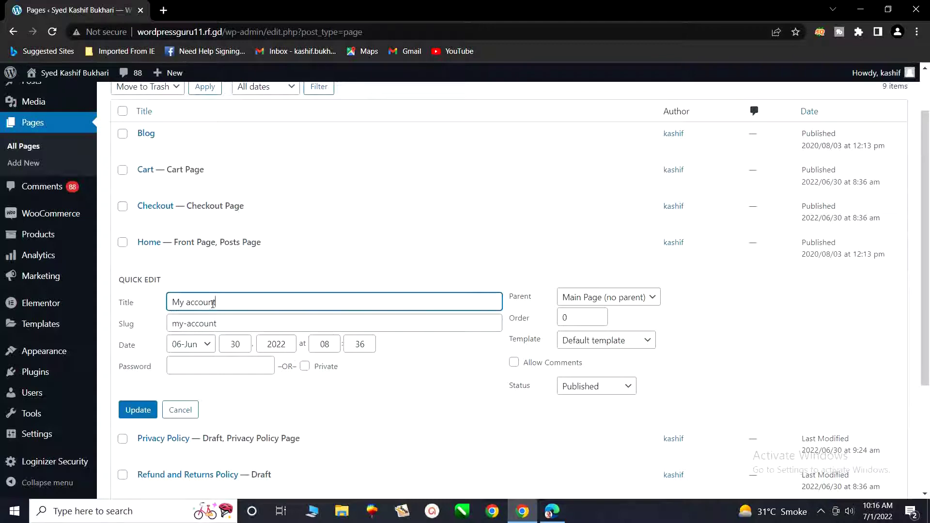
pyautogui.press('BackSpace')
pyautogui.press('BackSpace')
pyautogui.press('BackSpace')
pyautogui.press('BackSpace')
pyautogui.press('BackSpace')
pyautogui.press('BackSpace')
pyautogui.press('BackSpace')
pyautogui.press('BackSpace')
pyautogui.press('BackSpace')
pyautogui.write('Account')
pyautogui.click(221, 324)
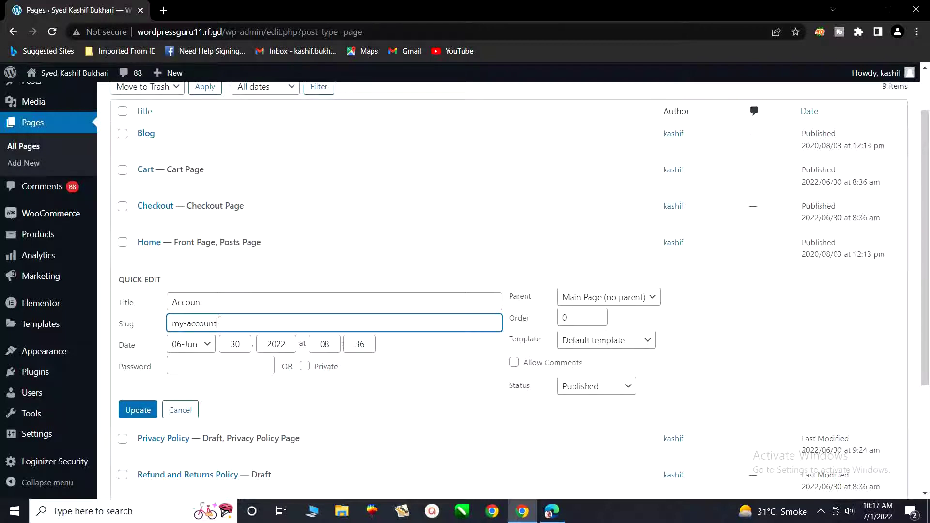
pyautogui.click(205, 304)
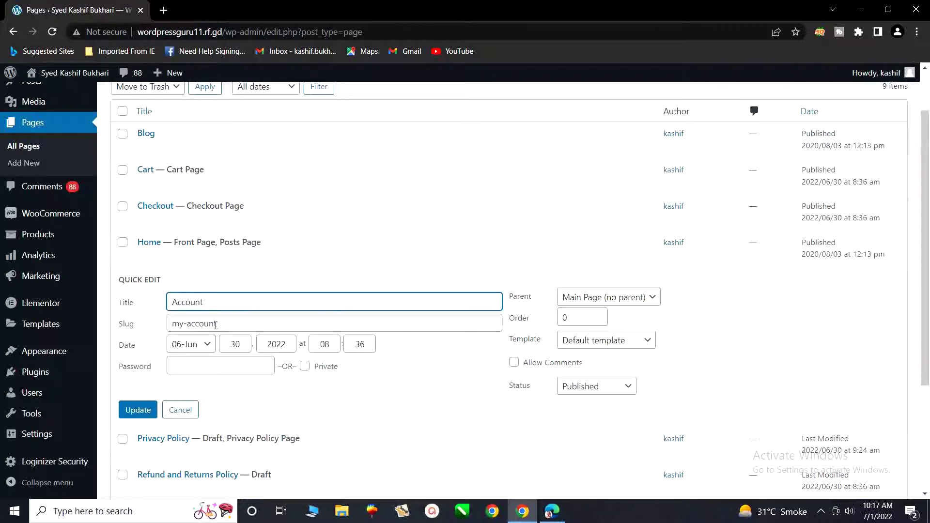
pyautogui.moveTo(215, 325); pyautogui.dragTo(170, 327)
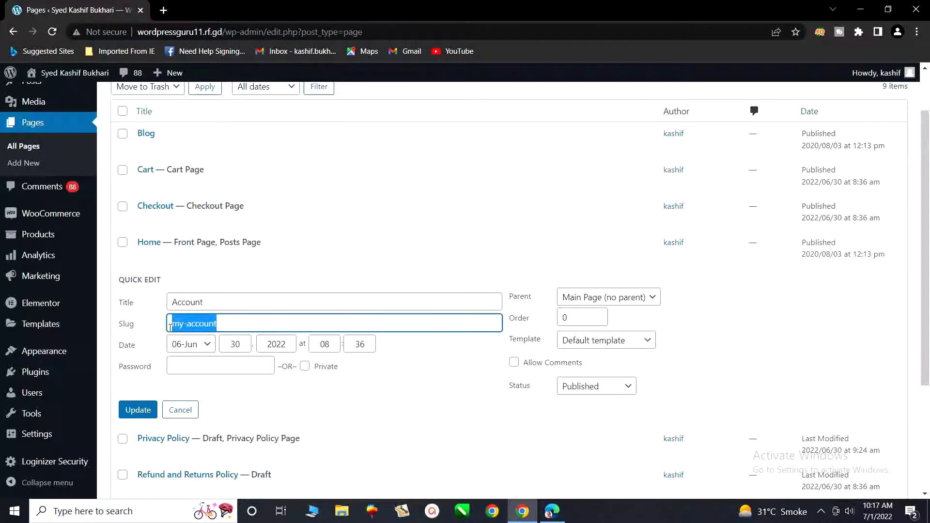
pyautogui.click(234, 325)
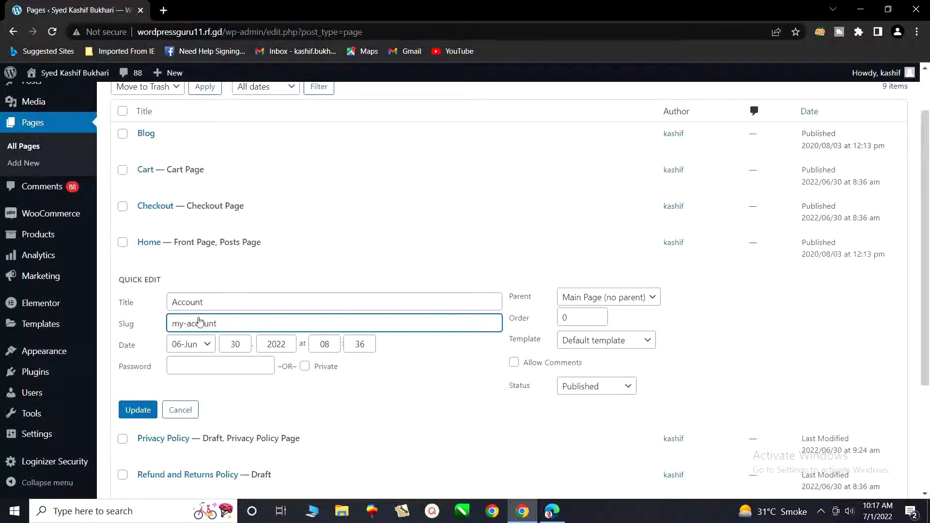
pyautogui.click(138, 411)
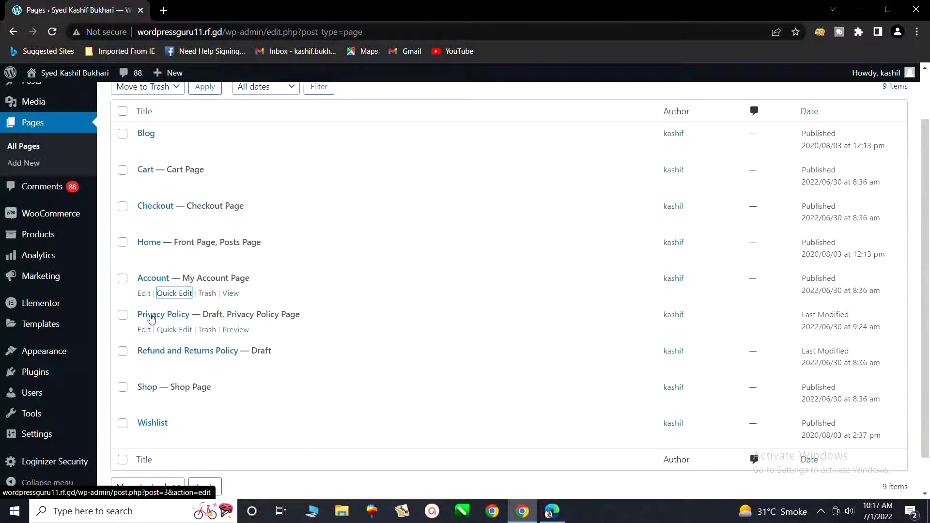
# - Open the Reading settings and choose Home as the static homepage
pyautogui.scroll(2, 148, 315)
pyautogui.click(40, 100)
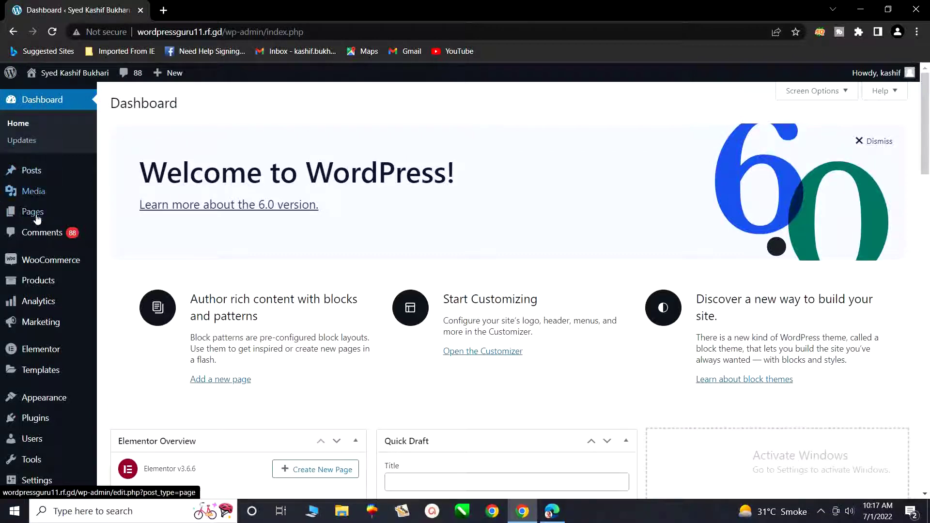
pyautogui.scroll(-1, 29, 397)
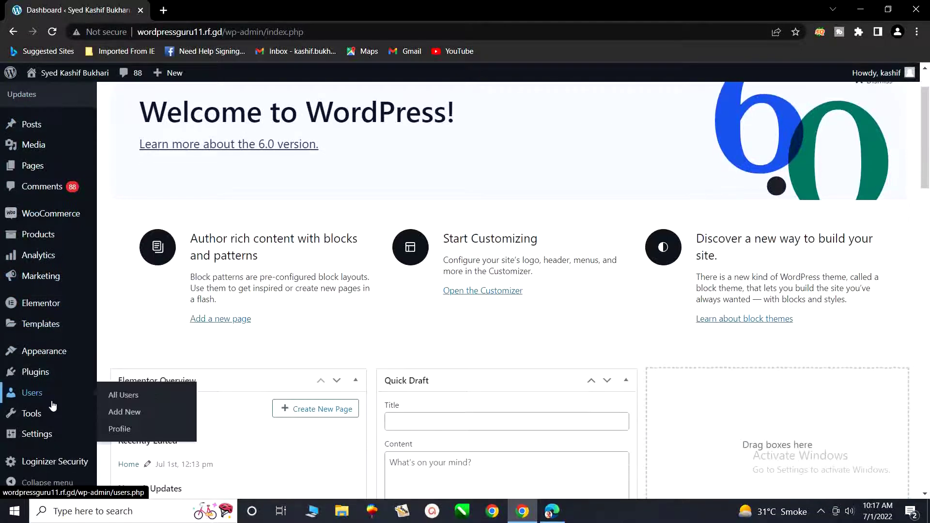
pyautogui.moveTo(20, 437)
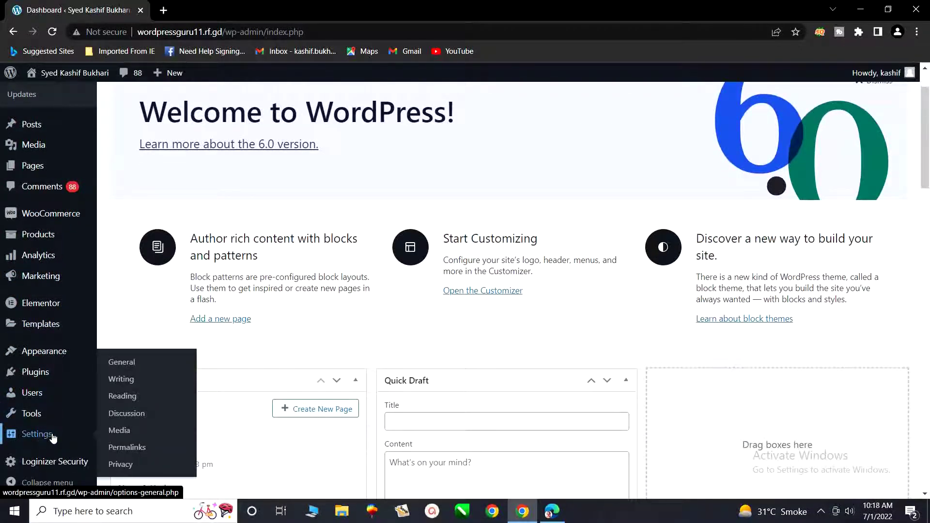
pyautogui.click(122, 397)
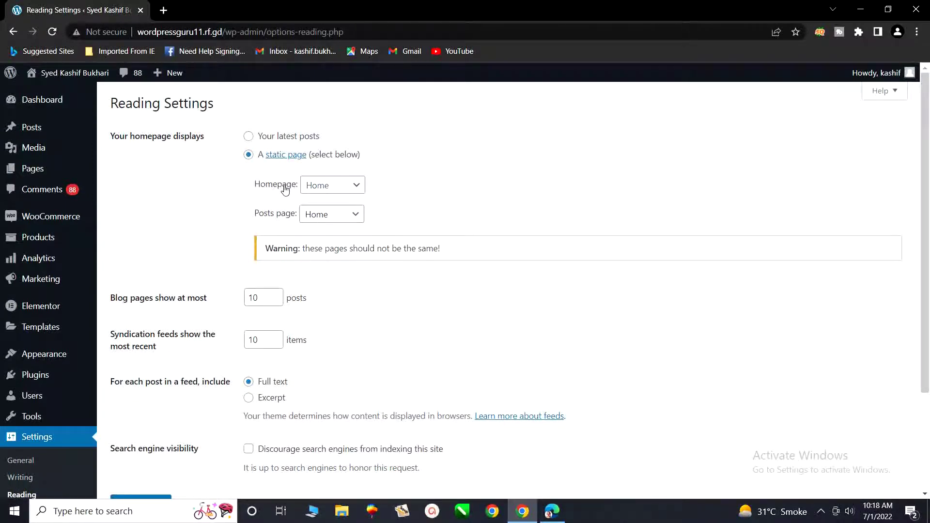
pyautogui.click(354, 189)
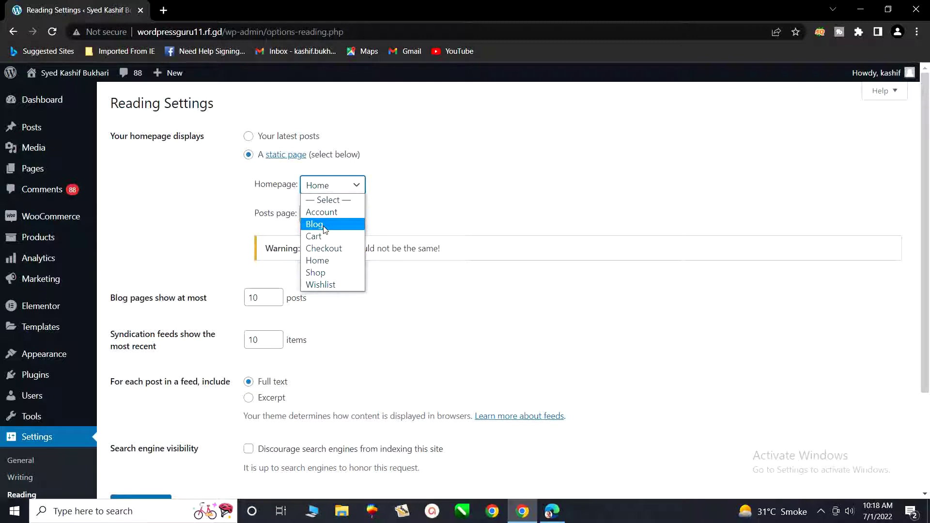
pyautogui.click(320, 262)
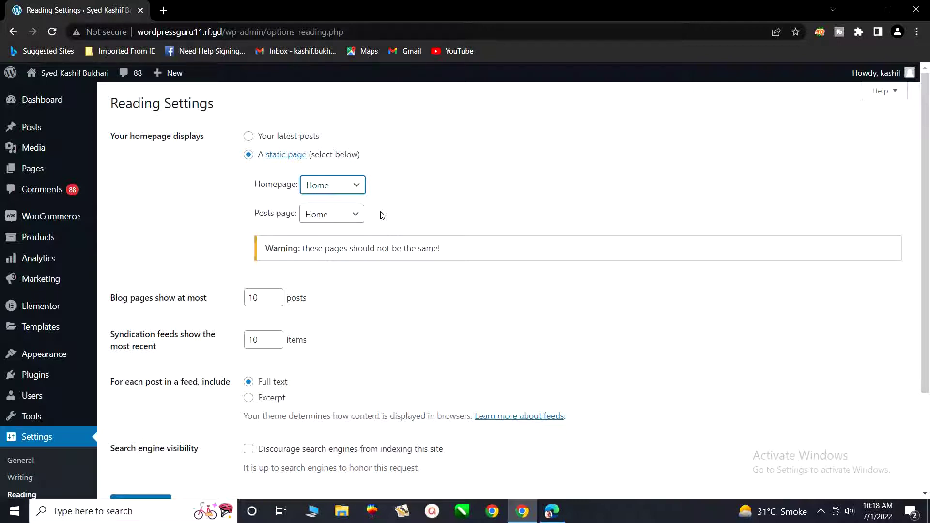
# - Set the posts page to Blog and save the reading settings
pyautogui.click(353, 214)
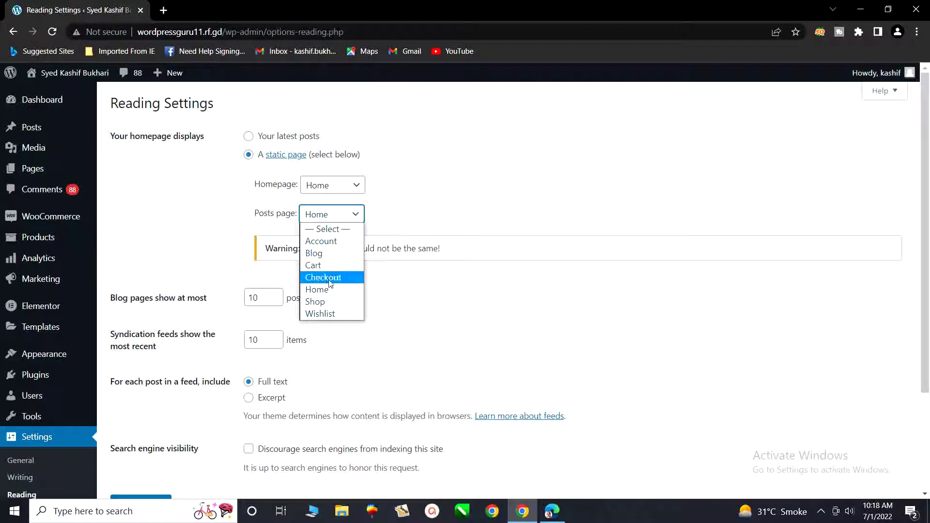
pyautogui.click(337, 255)
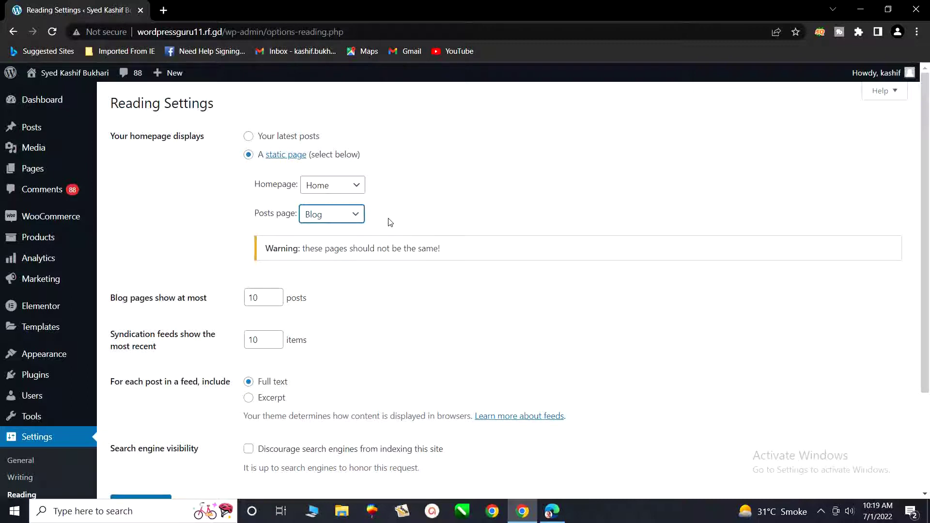
pyautogui.click(354, 219)
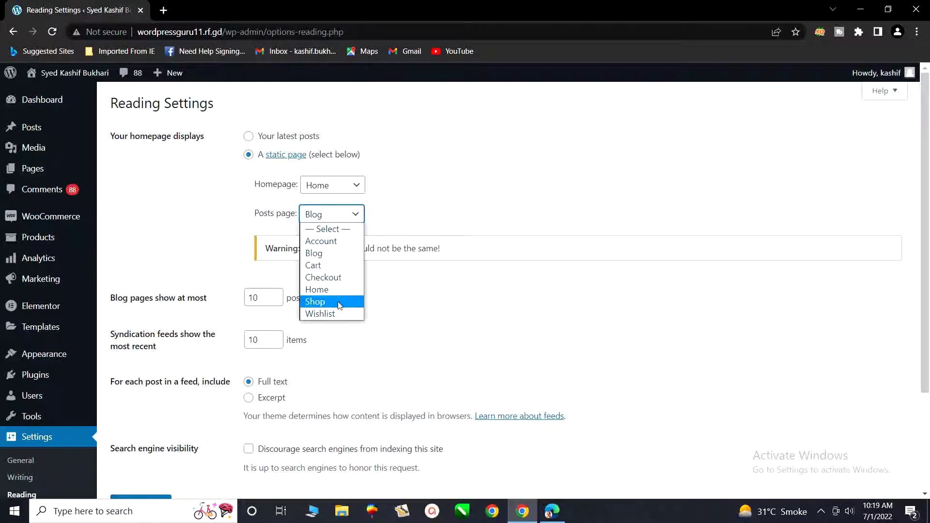
pyautogui.click(338, 257)
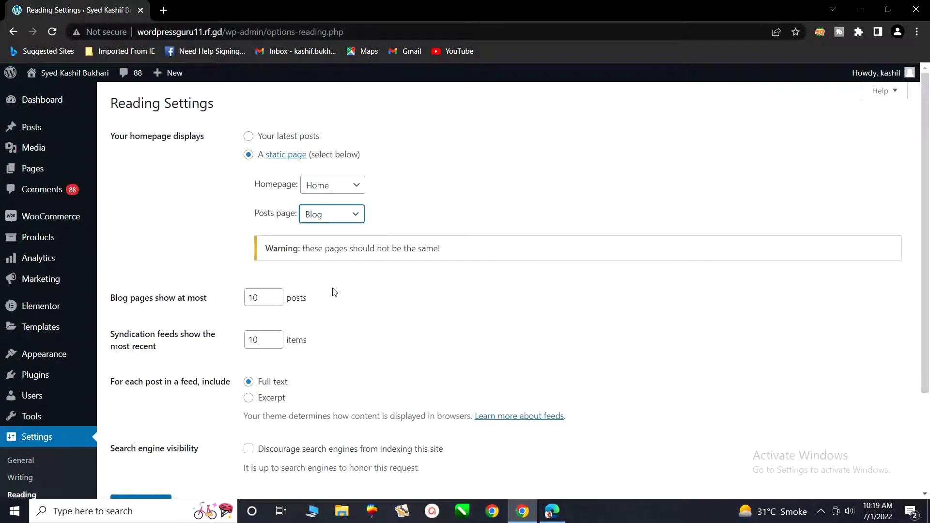
pyautogui.scroll(-3, 341, 296)
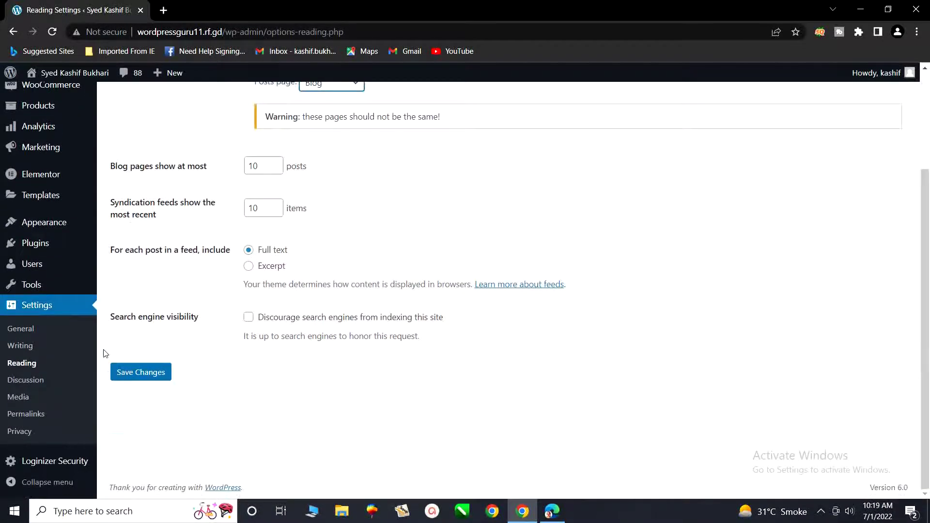
pyautogui.click(139, 381)
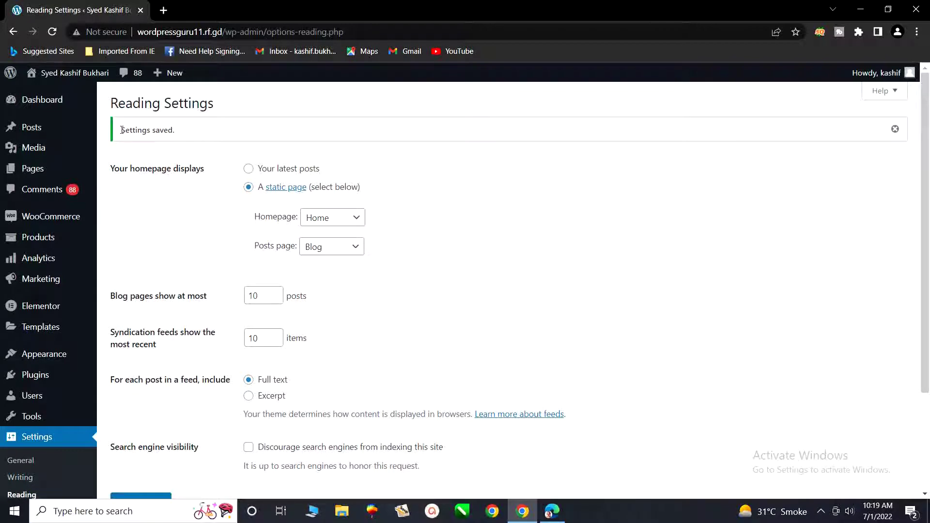
pyautogui.moveTo(125, 131); pyautogui.dragTo(173, 131)
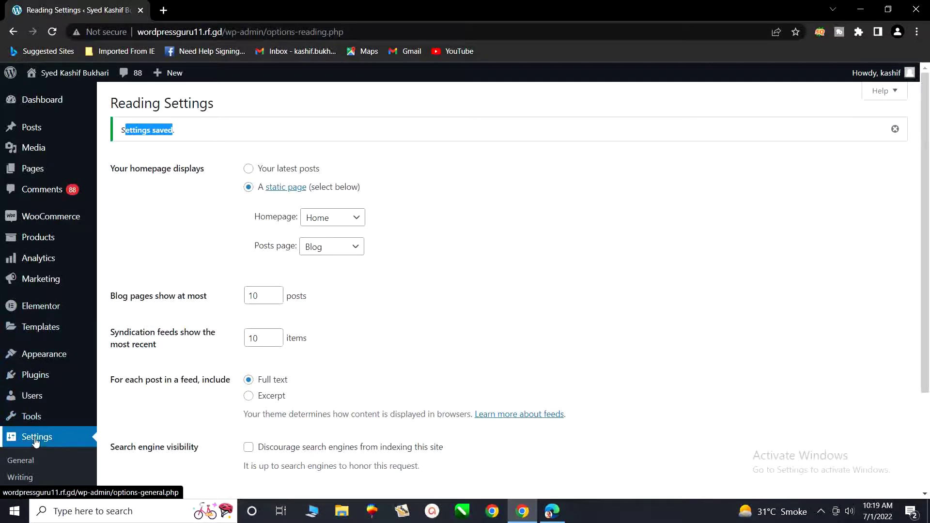
# - Open the Permalink settings, select the Post name structure and save the changes
pyautogui.scroll(-3, 47, 438)
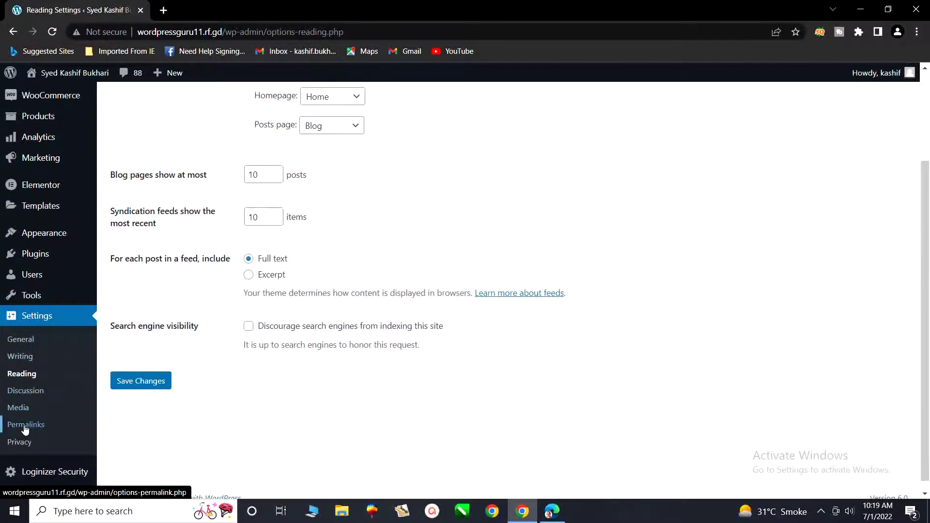
pyautogui.click(26, 425)
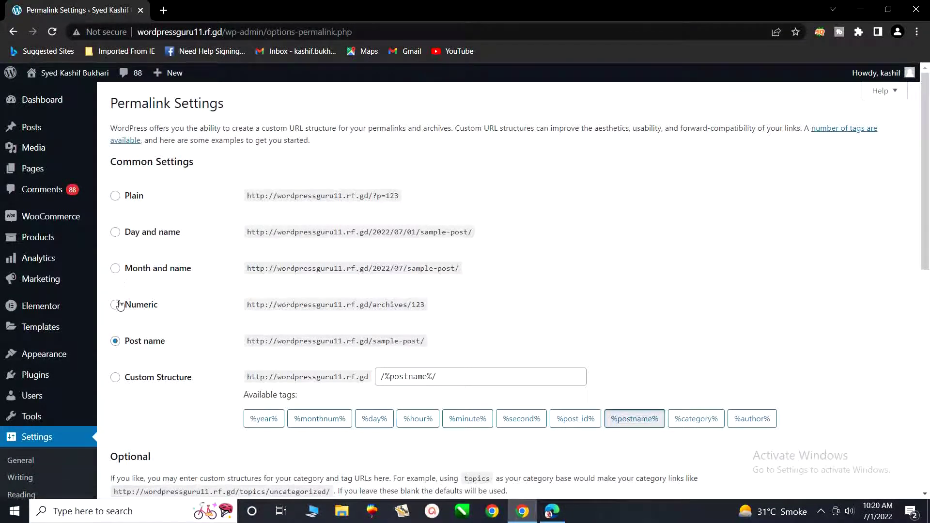
pyautogui.click(116, 379)
pyautogui.click(115, 342)
pyautogui.scroll(-9, 201, 344)
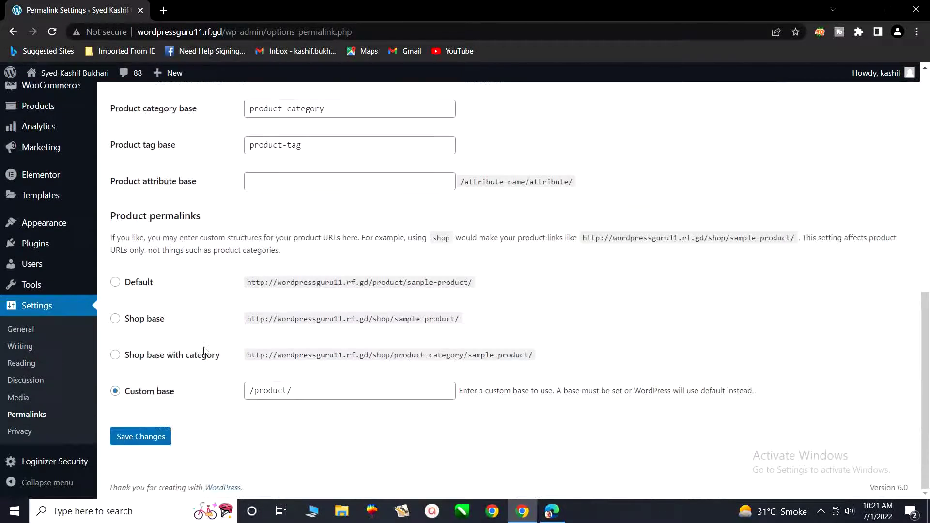
pyautogui.click(133, 442)
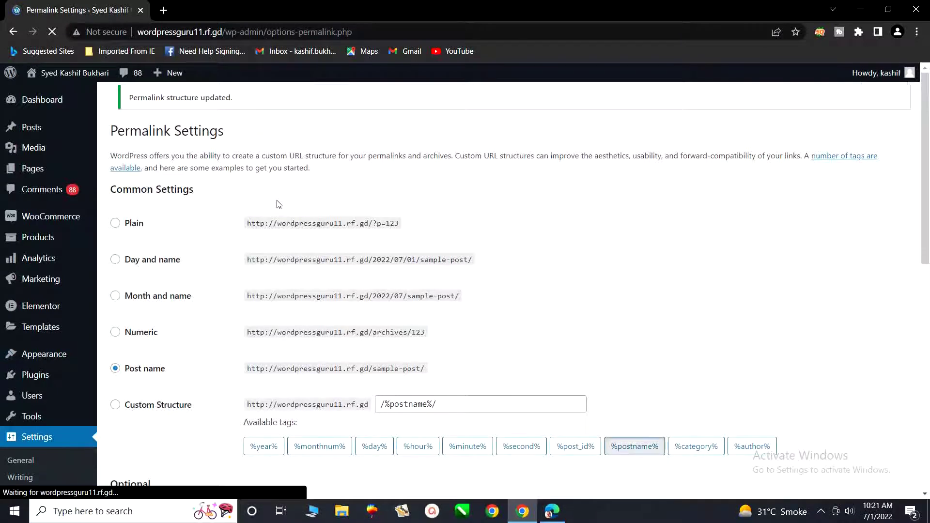
# - Return to the dashboard home and switch to the 10.pdf slides in Microsoft Edge
pyautogui.moveTo(42, 102)
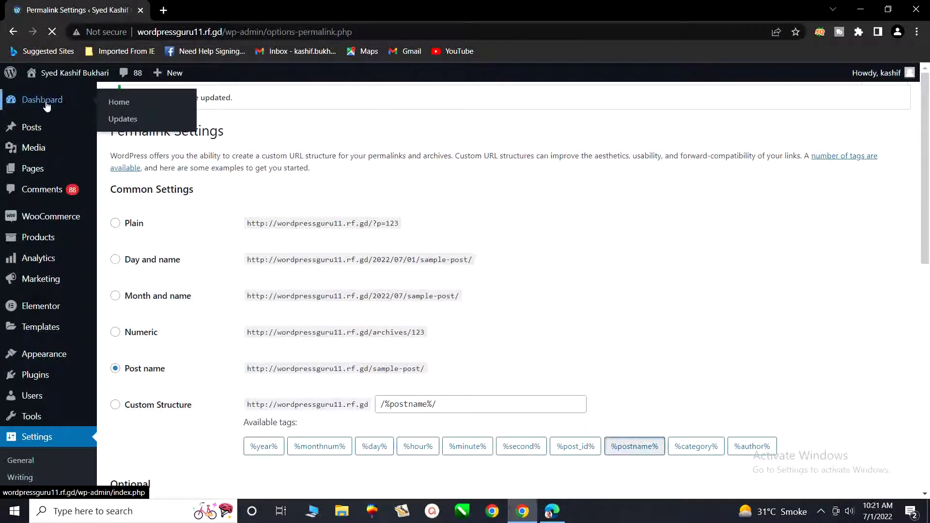
pyautogui.click(65, 106)
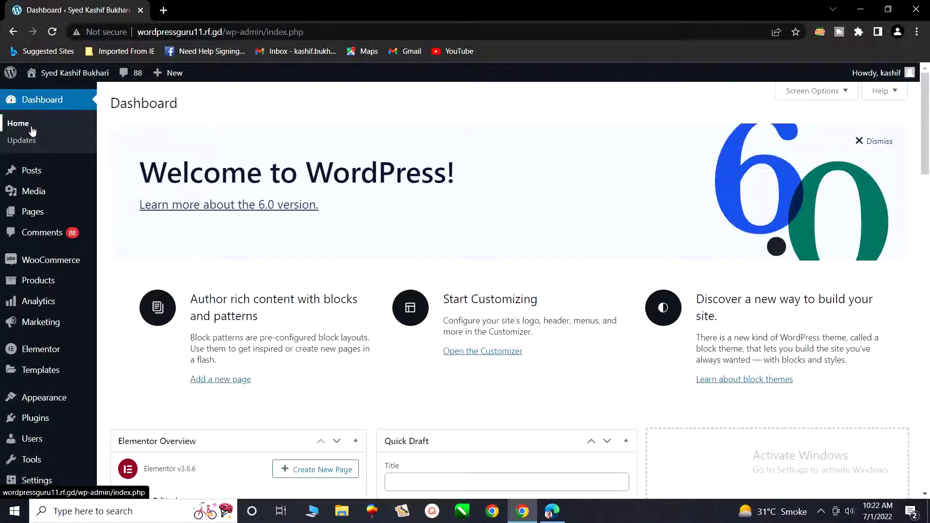
pyautogui.moveTo(37, 218)
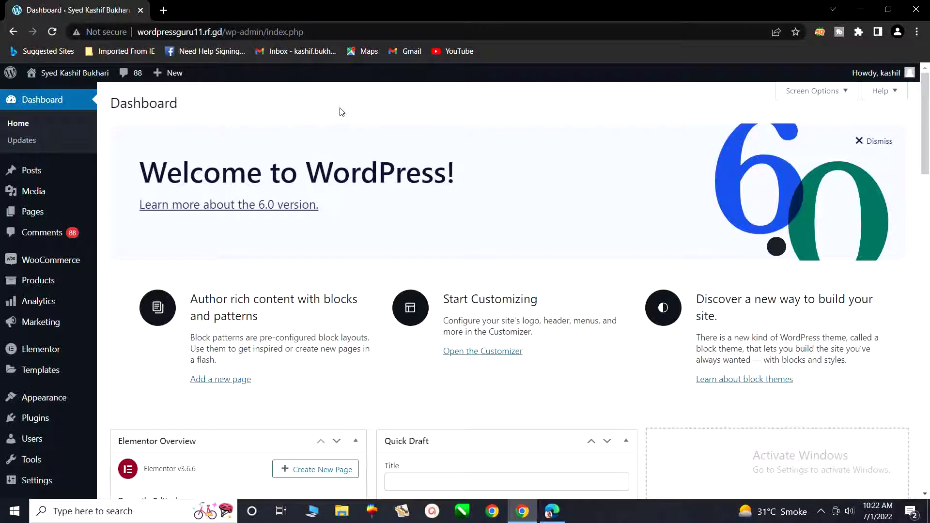
pyautogui.click(555, 517)
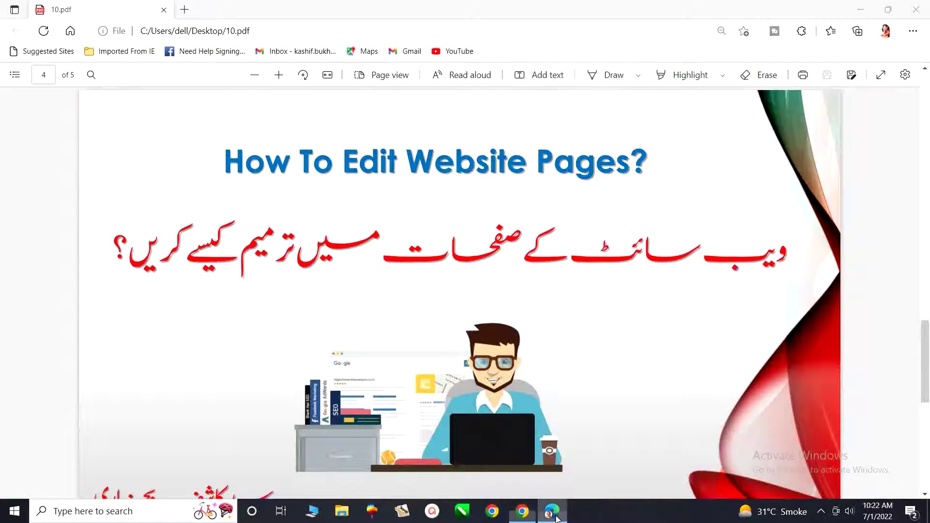